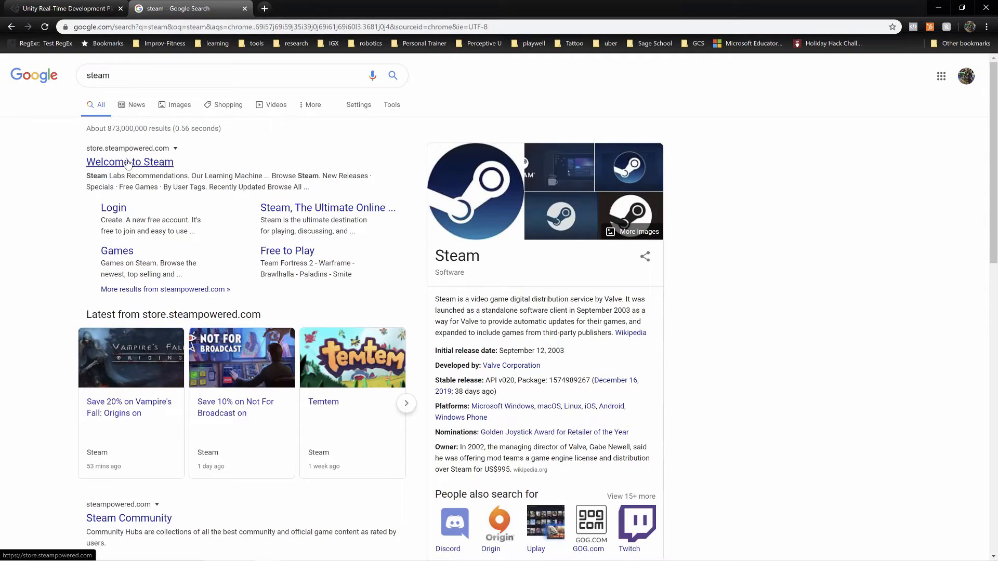
Step: Open the Steam store website from the search results, select its web address and minimize the browser
left_click(127, 163)
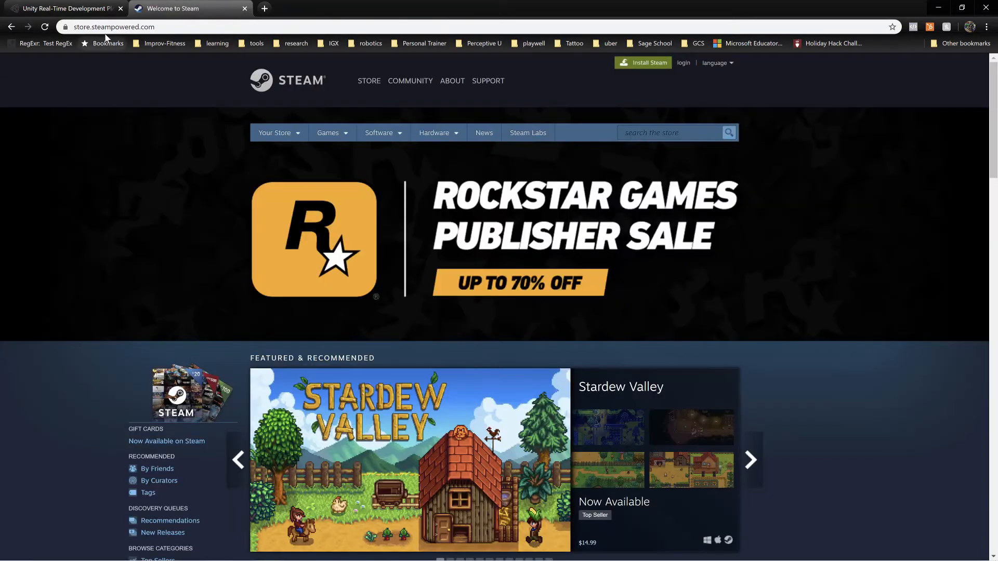
left_click(100, 28)
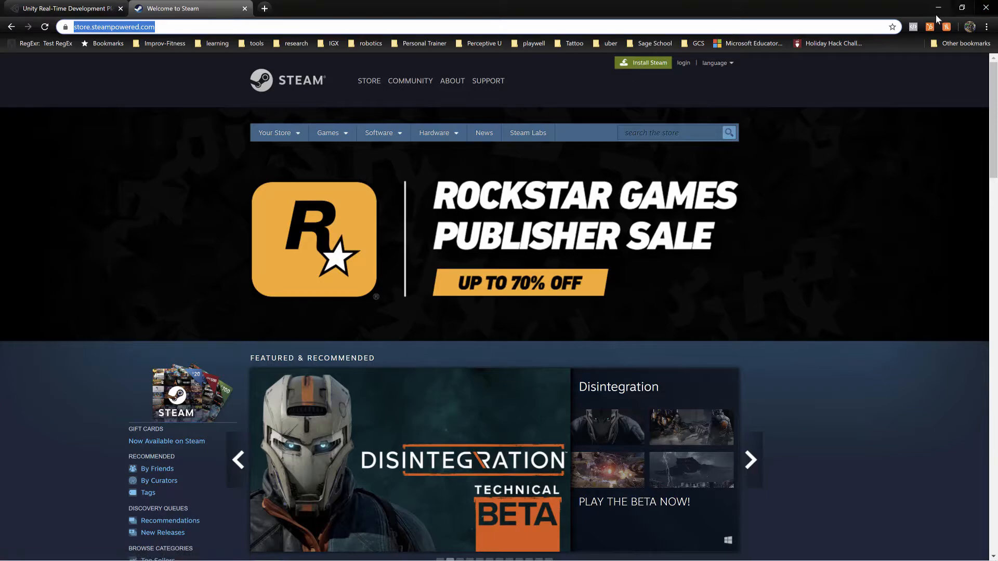
left_click(937, 12)
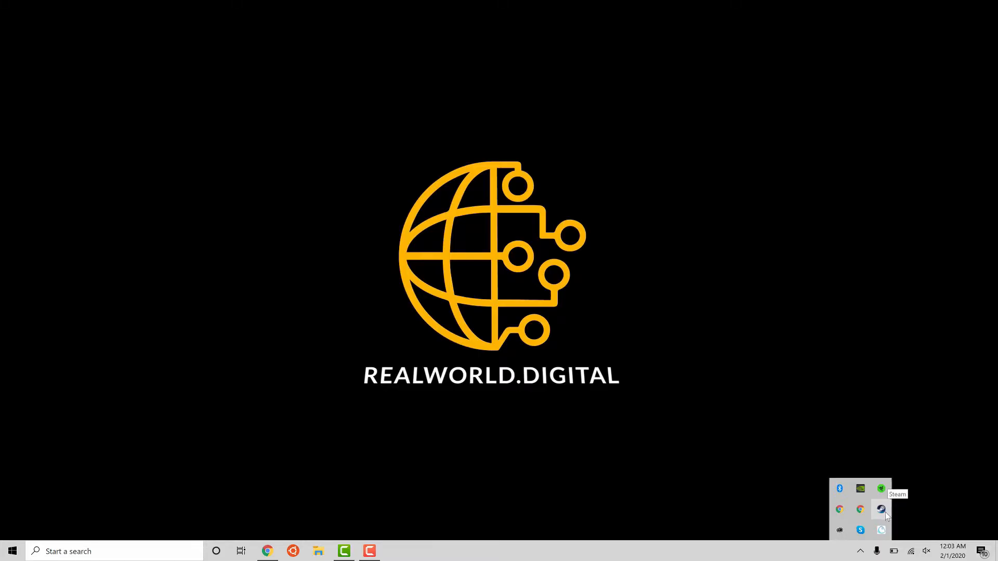
Step: Switch to the Steam client's store, search for "steamvr" and view the SteamVR product page
right_click(881, 510)
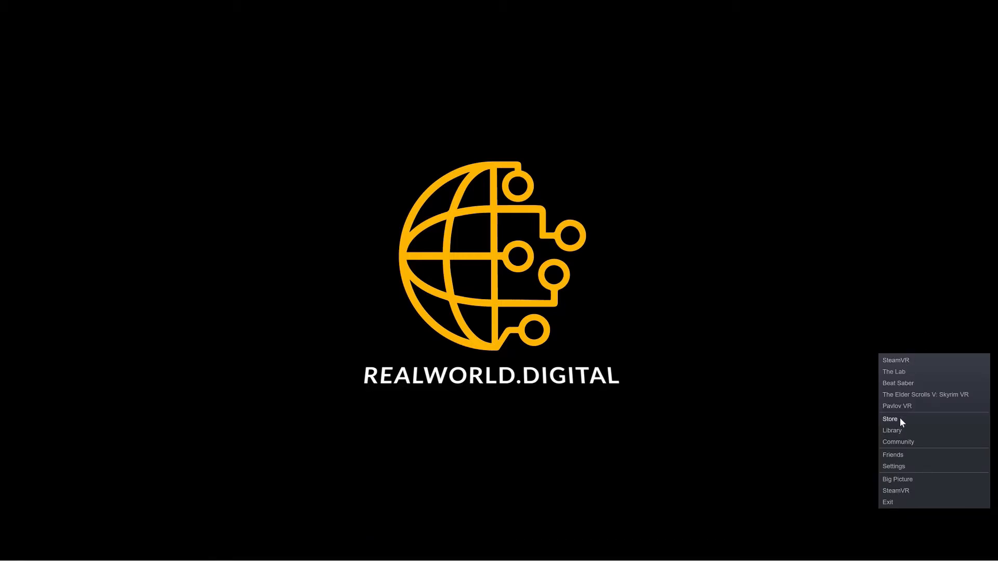
left_click(775, 542)
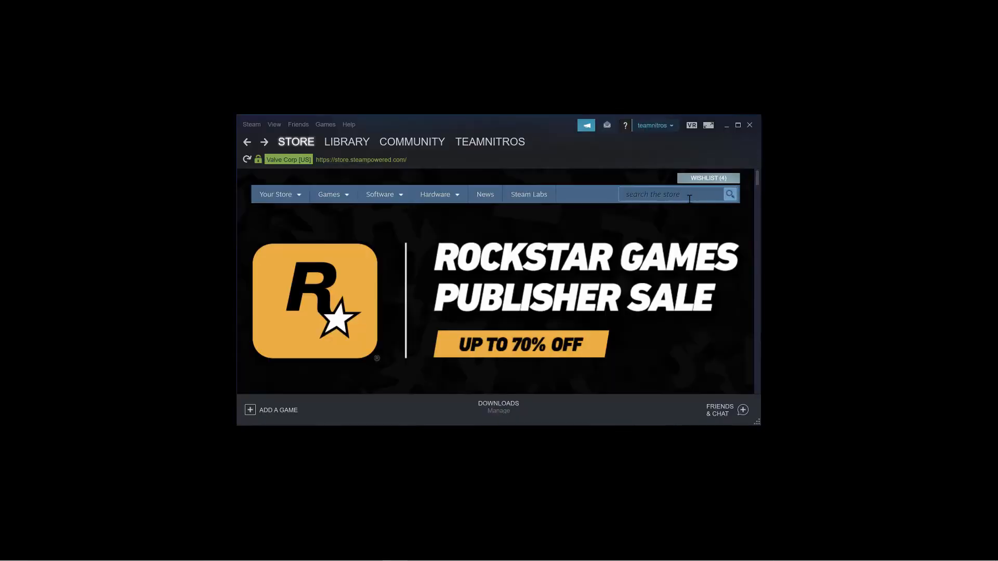
left_click(689, 199)
type("steamvr")
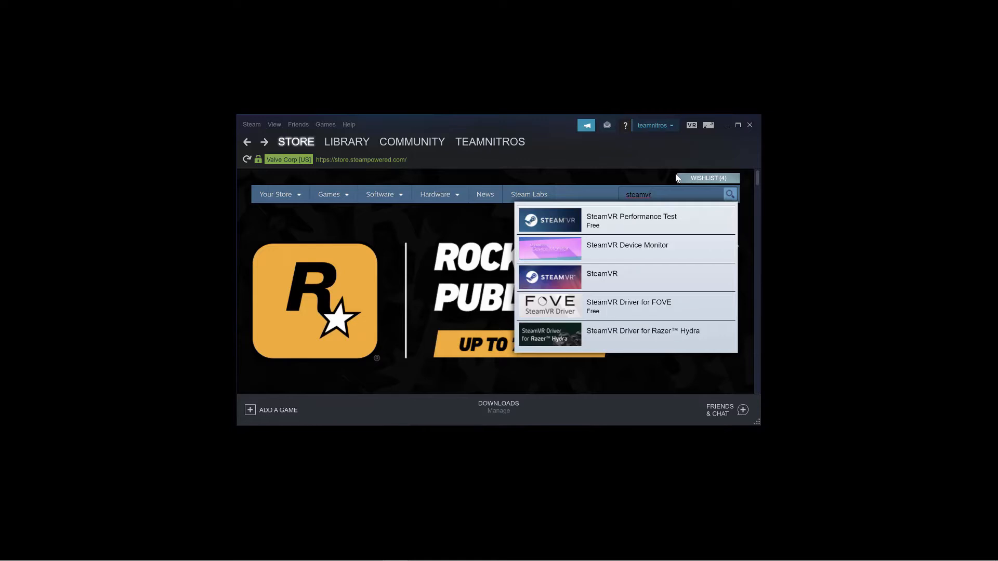
left_click(606, 276)
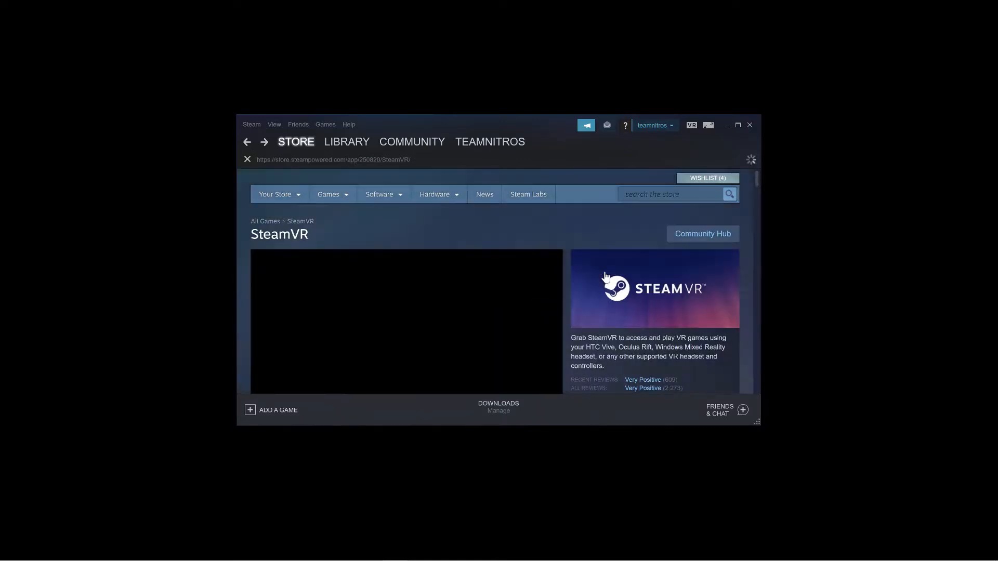
scroll(553, 298, "down", 5)
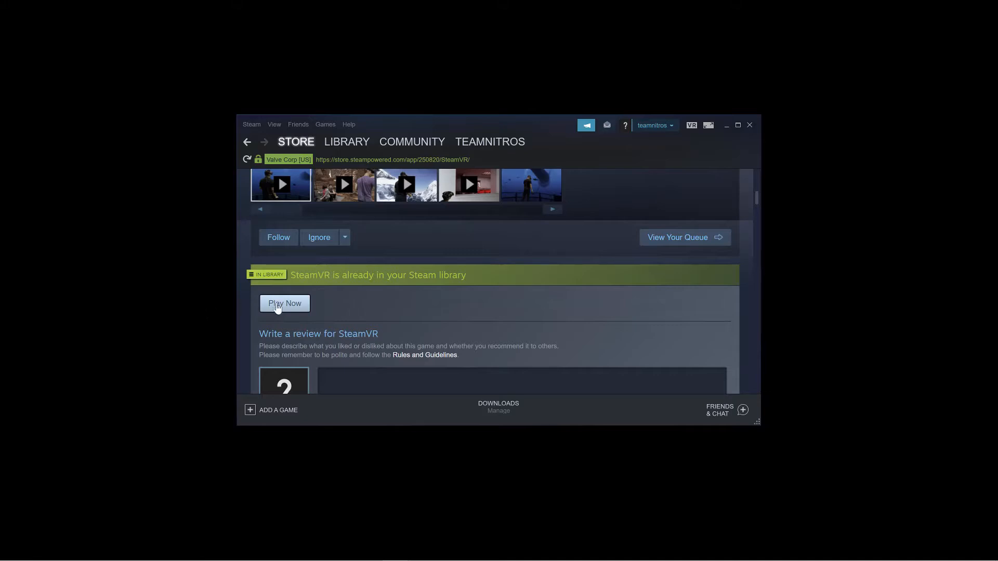
scroll(415, 333, "up", 5)
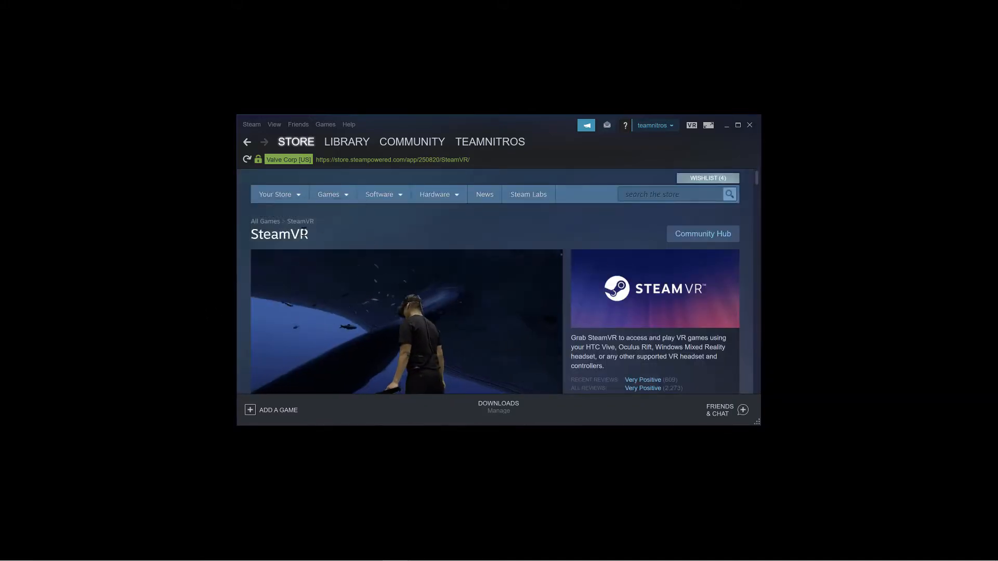
Step: Search the Steam store for "mixed reality" and view the Windows Mixed Reality for SteamVR page
left_click(691, 192)
type("mix")
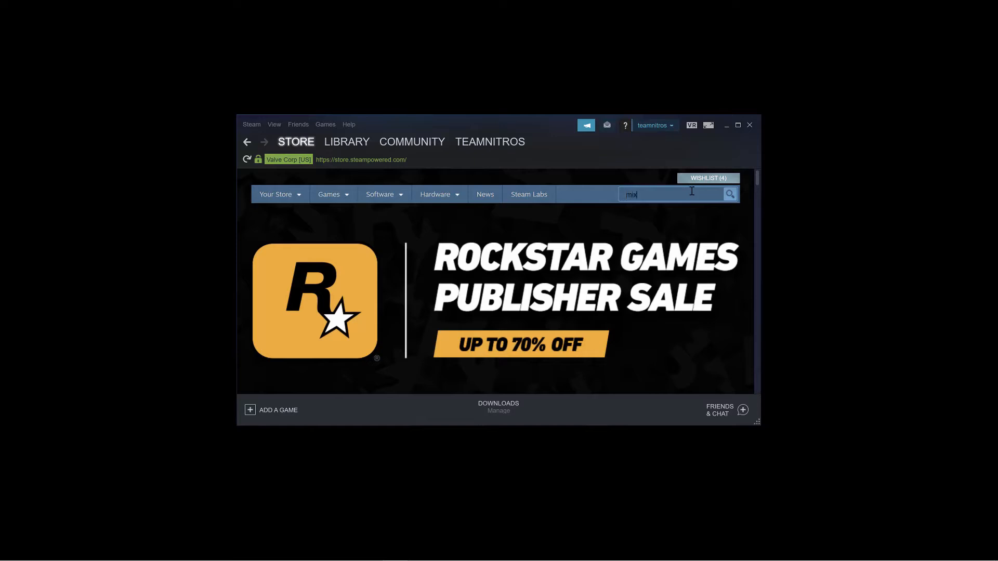
type("ed reality")
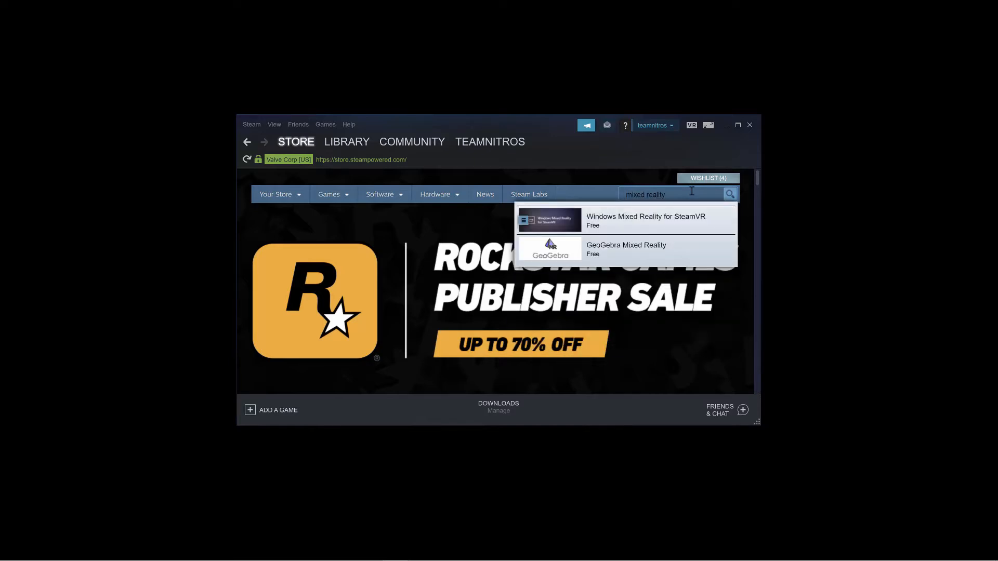
left_click(677, 222)
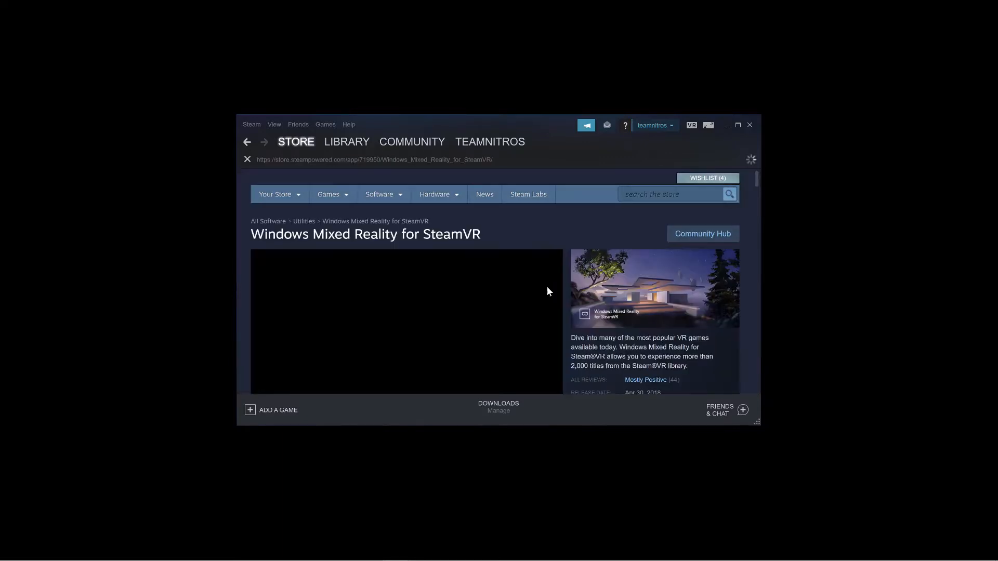
scroll(353, 298, "down", 4)
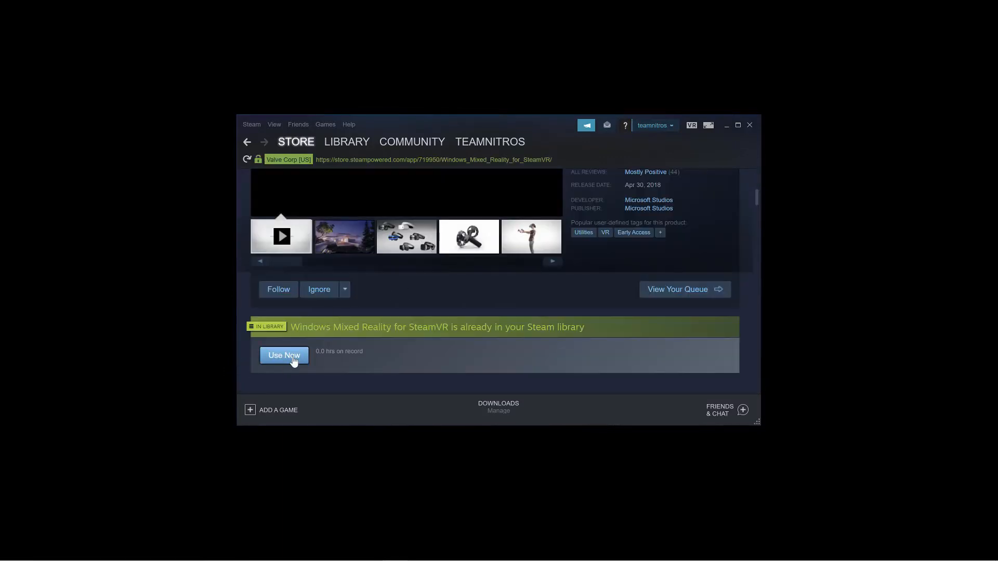
scroll(498, 285, "up", 4)
scroll(497, 293, "down", 1)
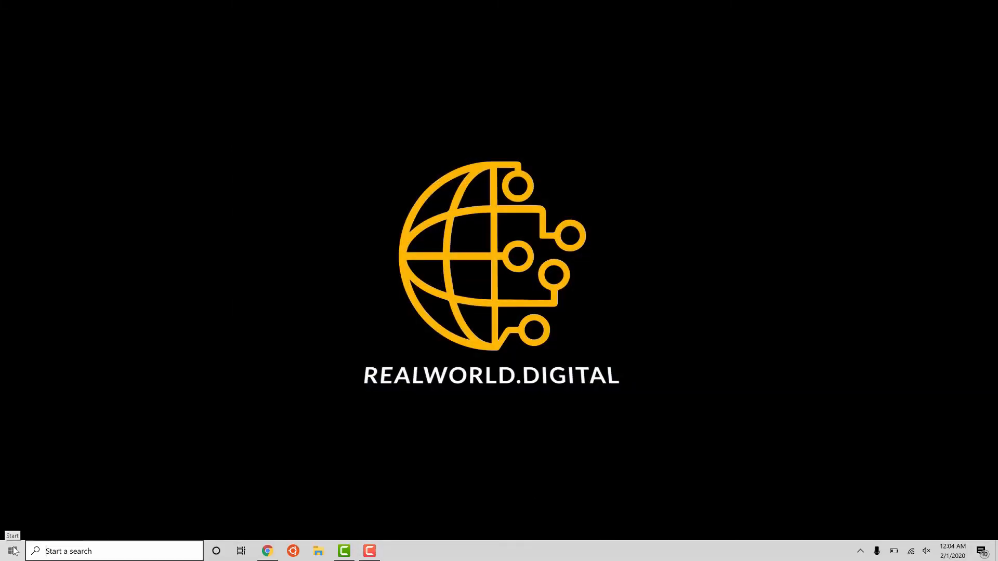
Step: Open Unity Hub and check the installed Unity versions and the releases offered for adding
left_click(12, 551)
left_click(258, 349)
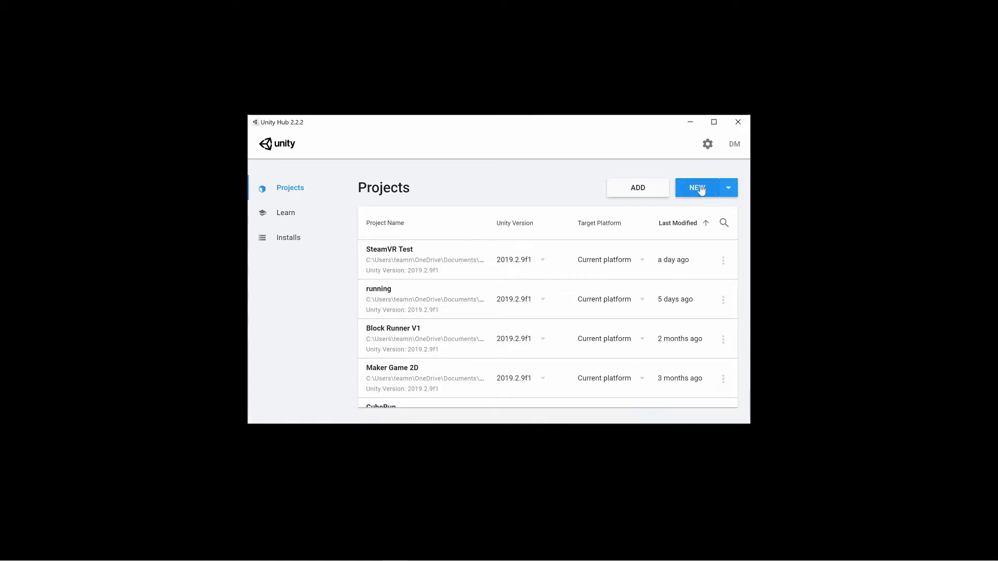
left_click(290, 238)
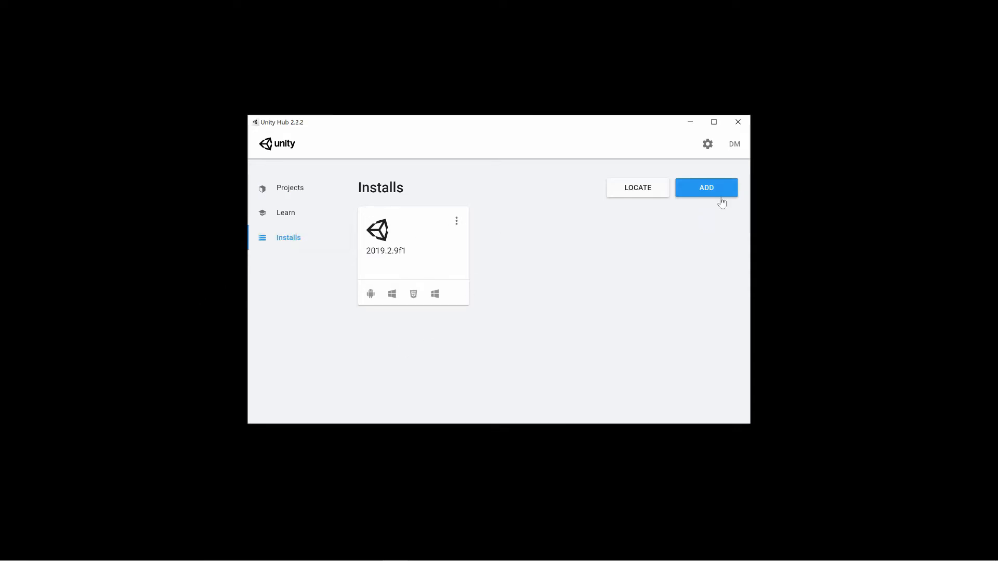
left_click(703, 189)
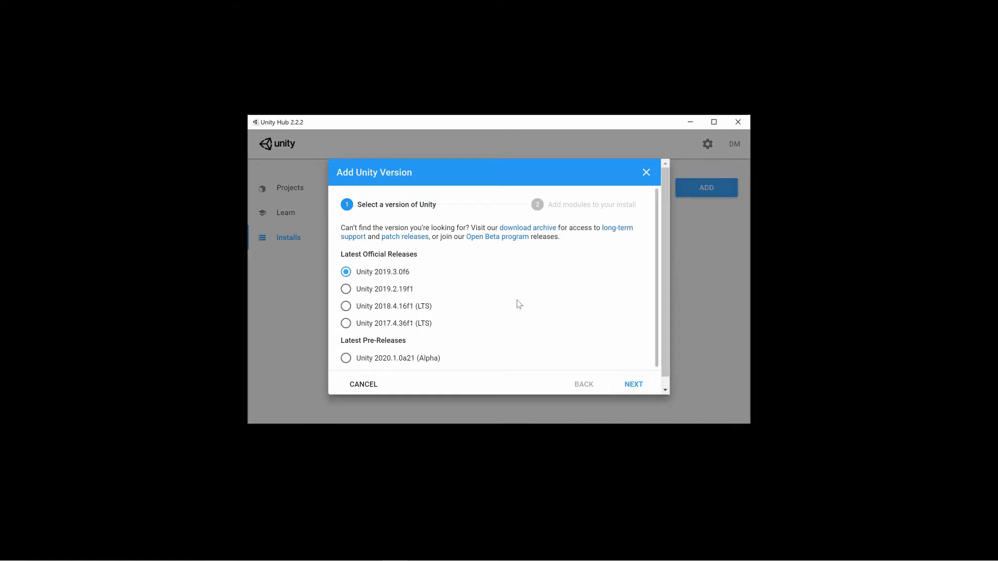
left_click(646, 172)
Step: Create a new 3D Unity project named "cool VR GAME"
left_click(290, 193)
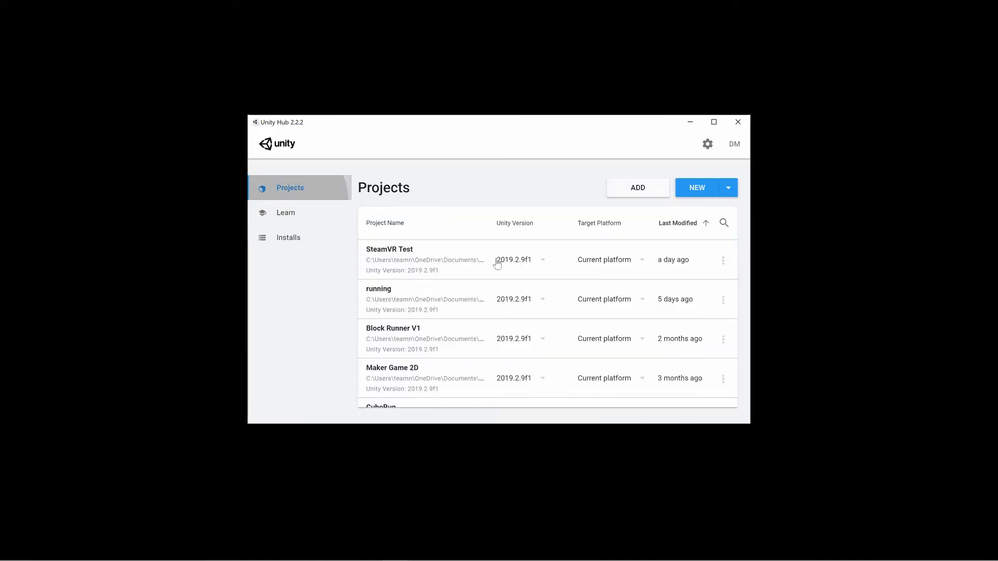
left_click(705, 188)
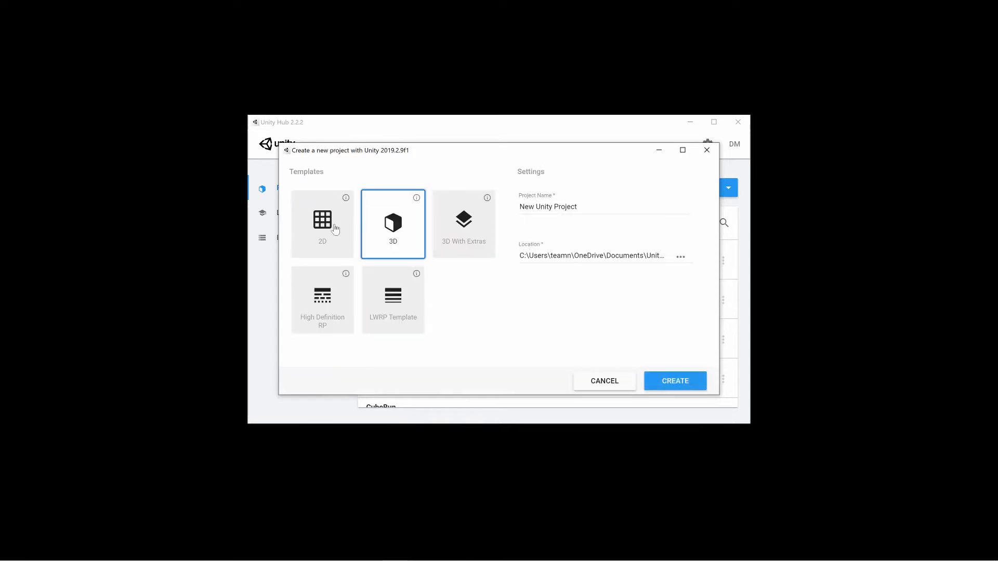
left_click(658, 212)
type("cool VR THANG")
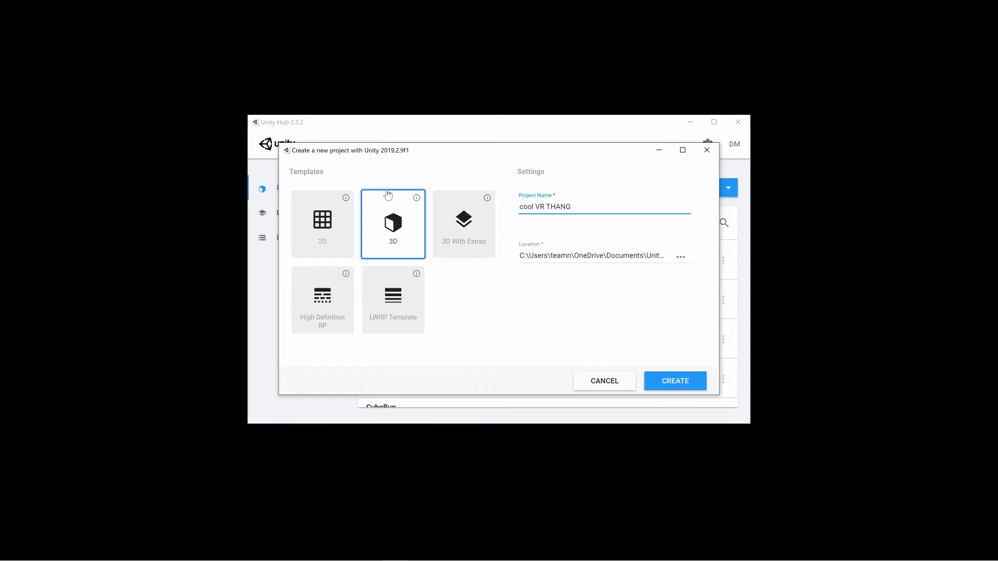
key("BackSpace")
key("BackSpace")
key("BackSpace")
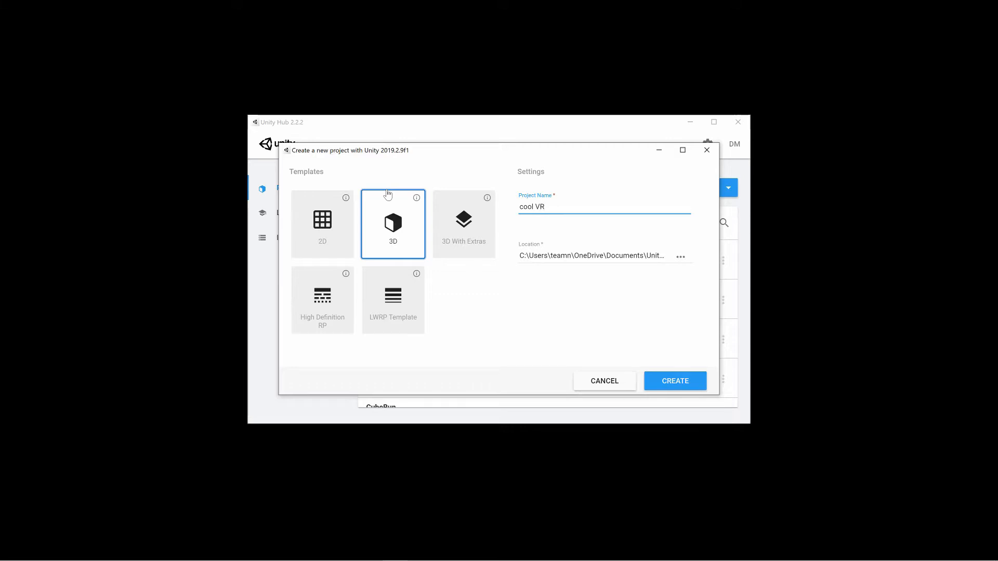
type("E")
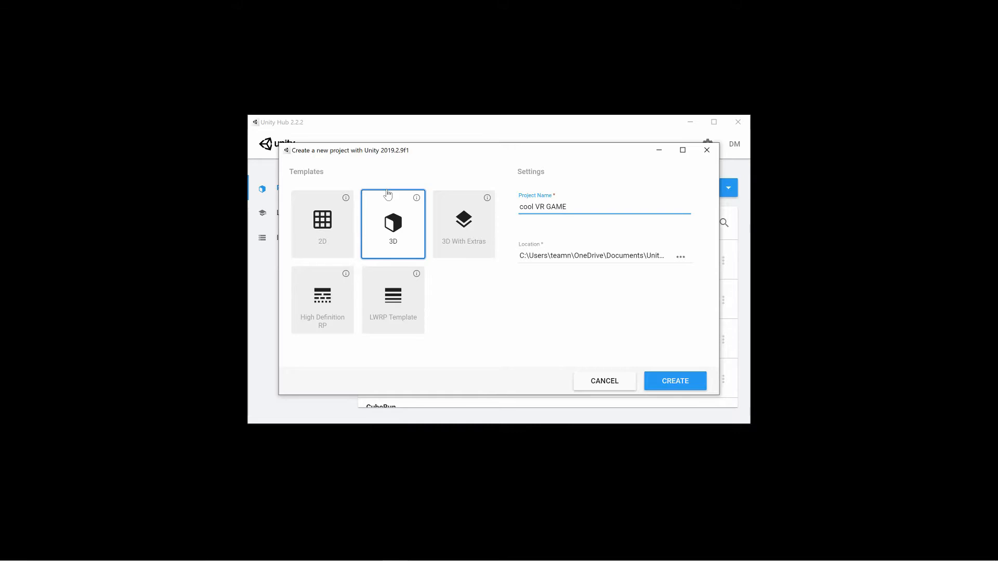
left_click(686, 390)
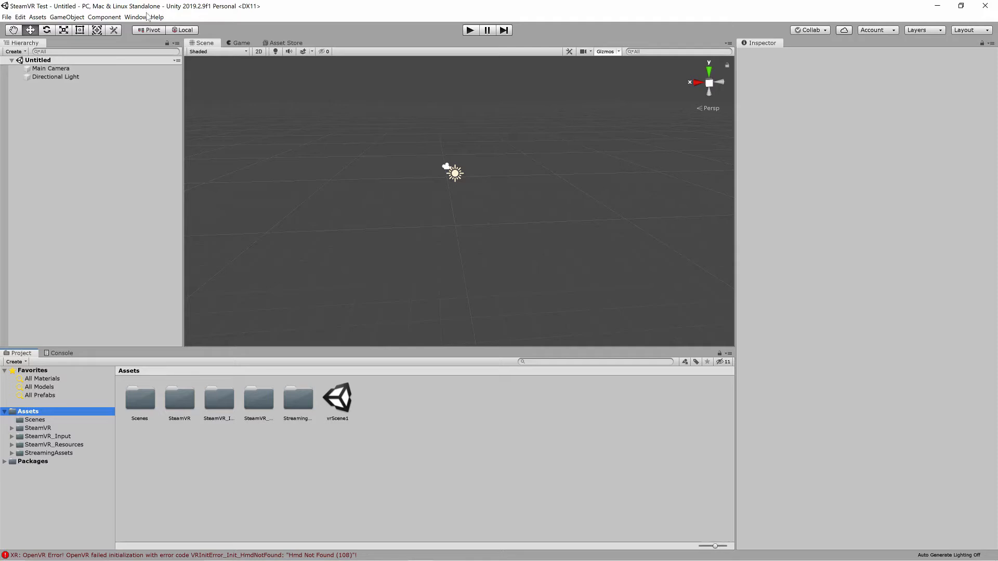
left_click(104, 16)
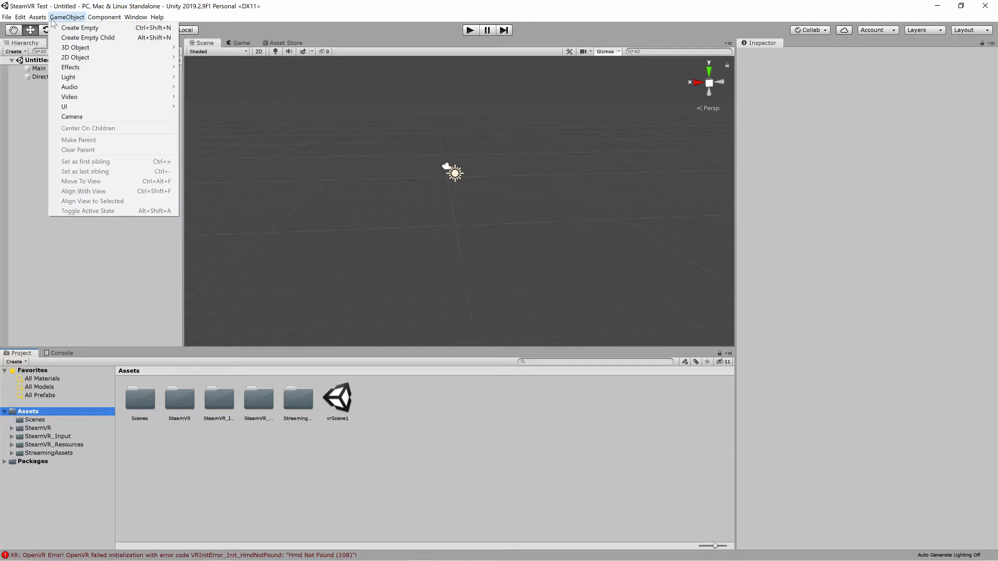
mouse_move(40, 20)
left_click(353, 39)
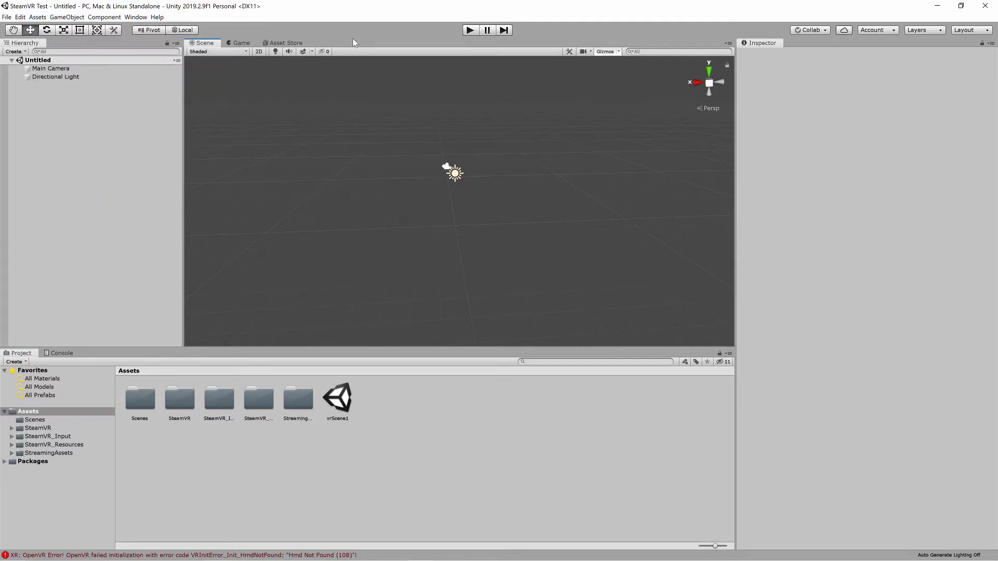
Step: Search the Unity Asset Store for "steam vr" and open the SteamVR Plugin page
left_click(281, 44)
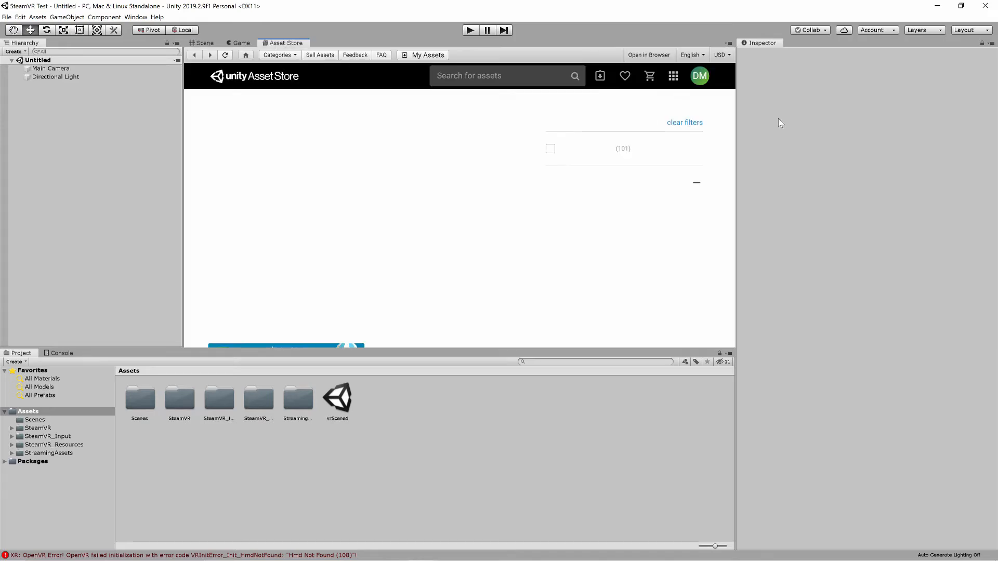
left_click(534, 76)
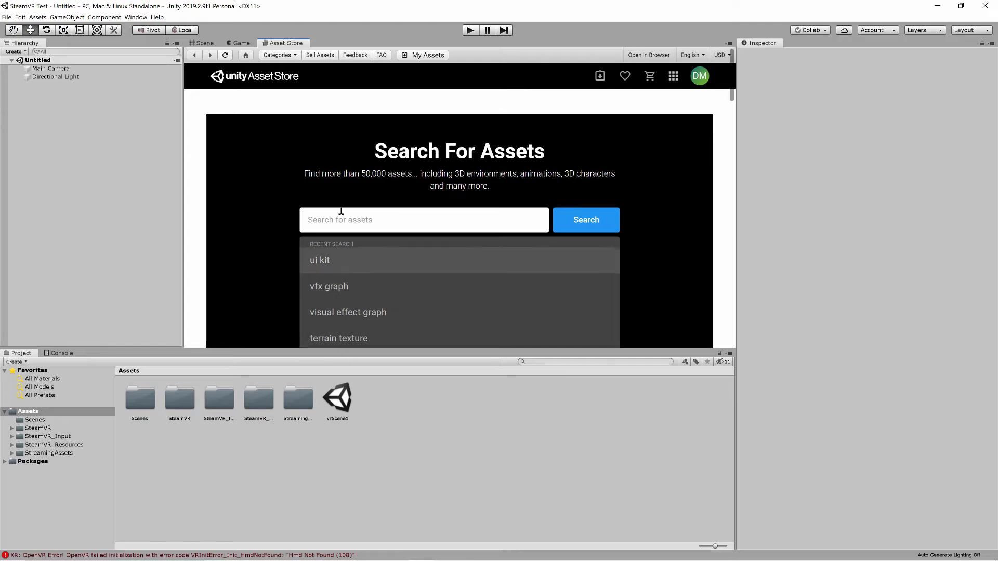
type("st")
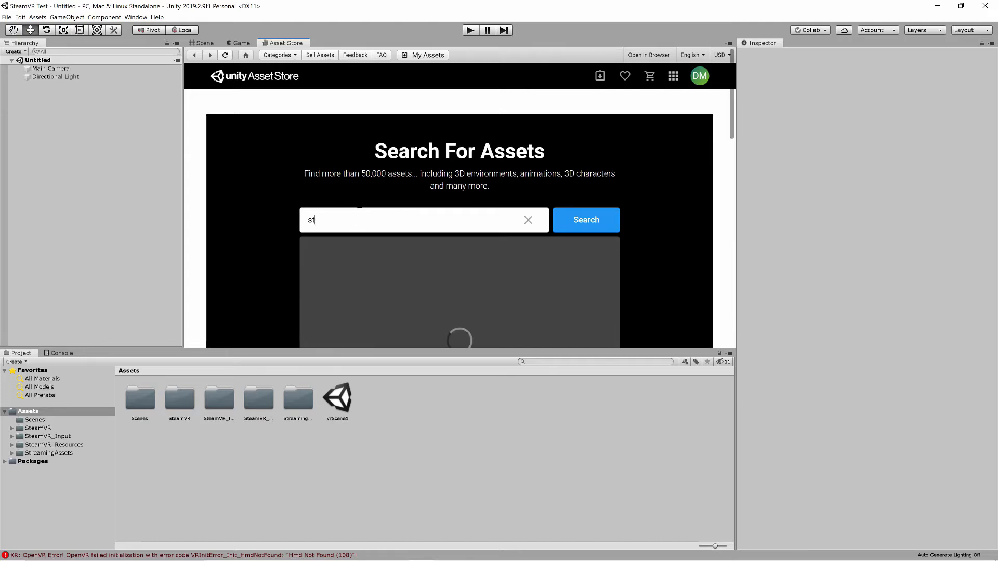
type("eam vr")
left_click(336, 255)
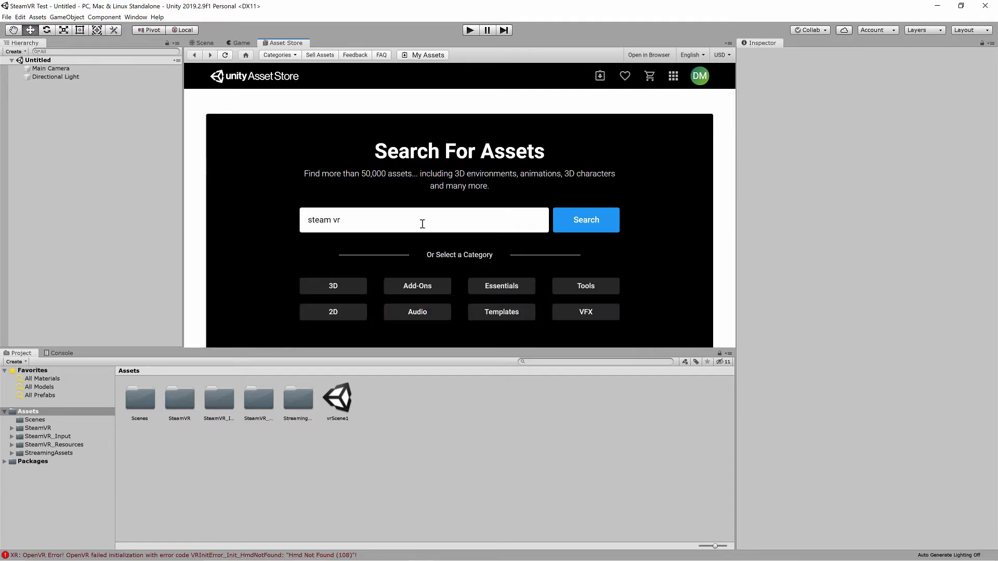
left_click(594, 225)
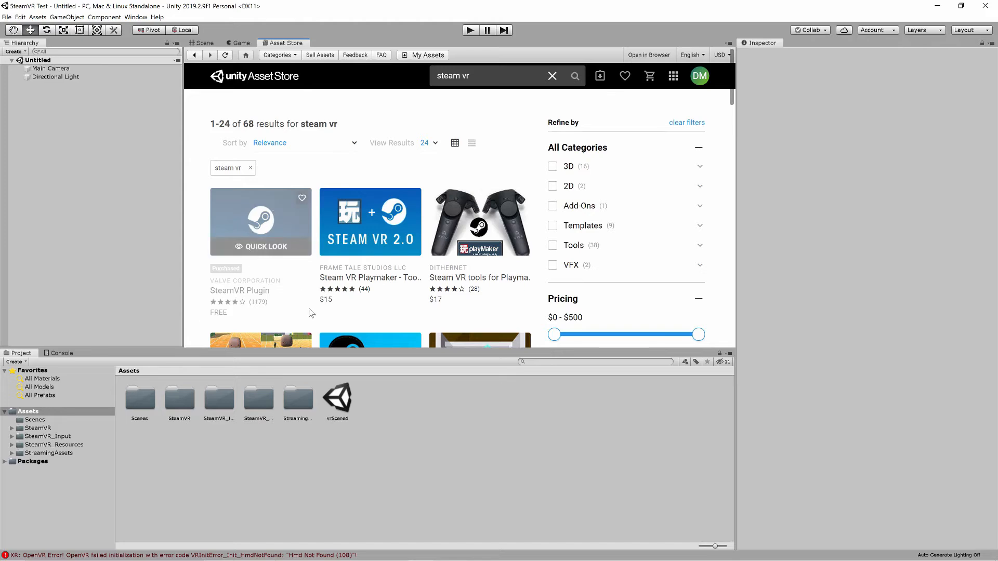
left_click(251, 232)
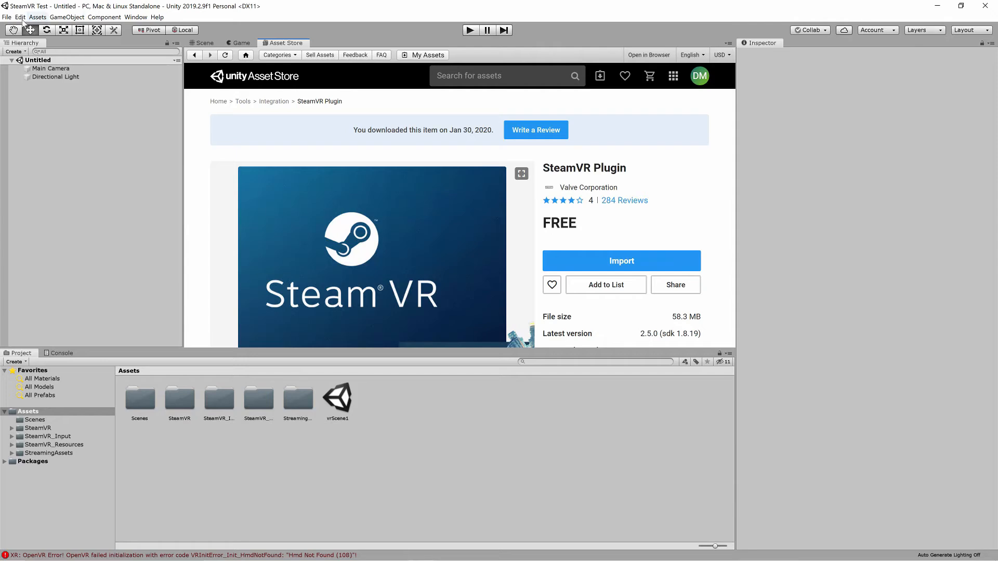
Step: Return to the Scene view and delete the Main Camera from the scene
left_click(203, 43)
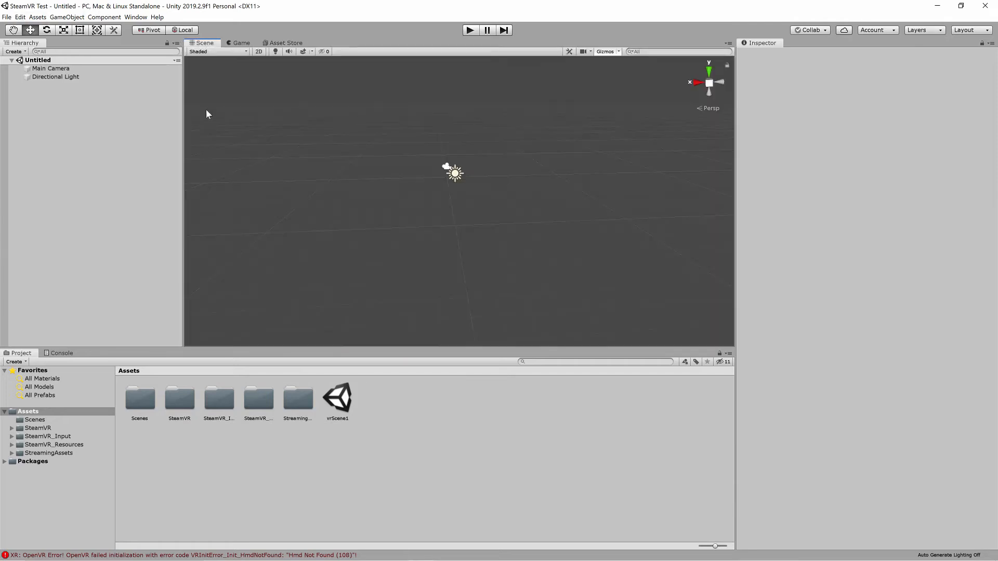
left_click(49, 69)
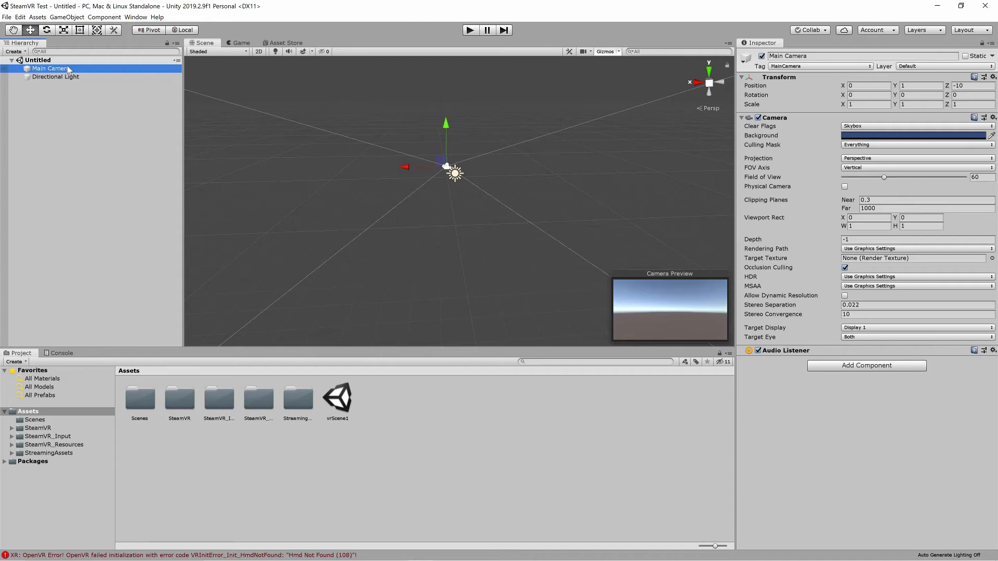
key("Delete")
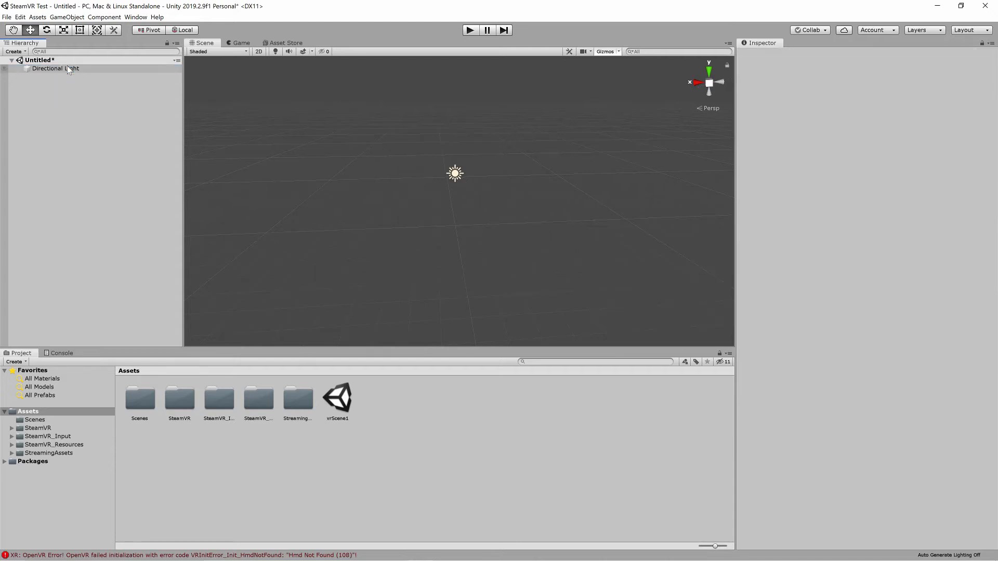
Step: Add the Player prefab from SteamVR's InteractionSystem > Core > Prefabs folder to the scene hierarchy
left_click(12, 428)
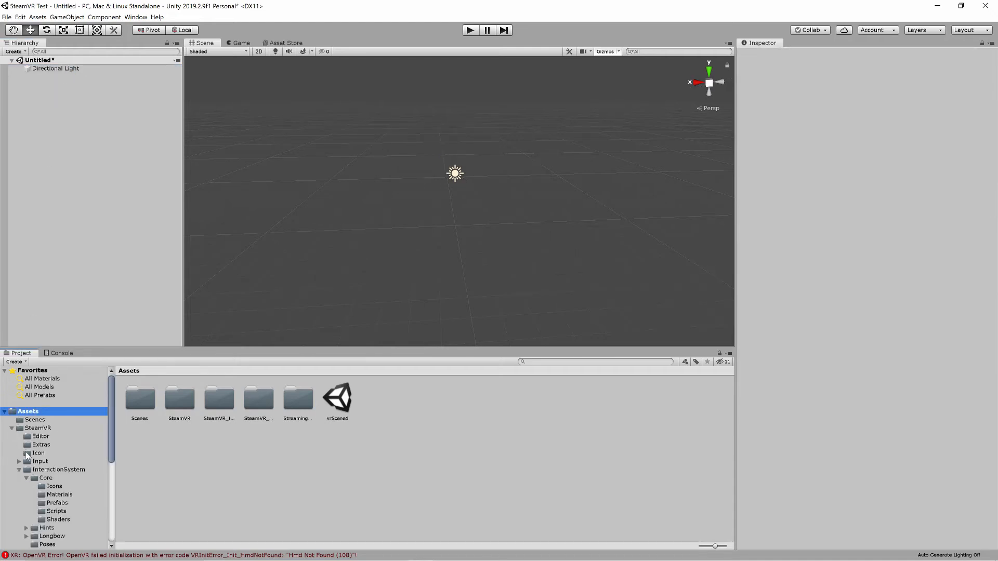
left_click(42, 471)
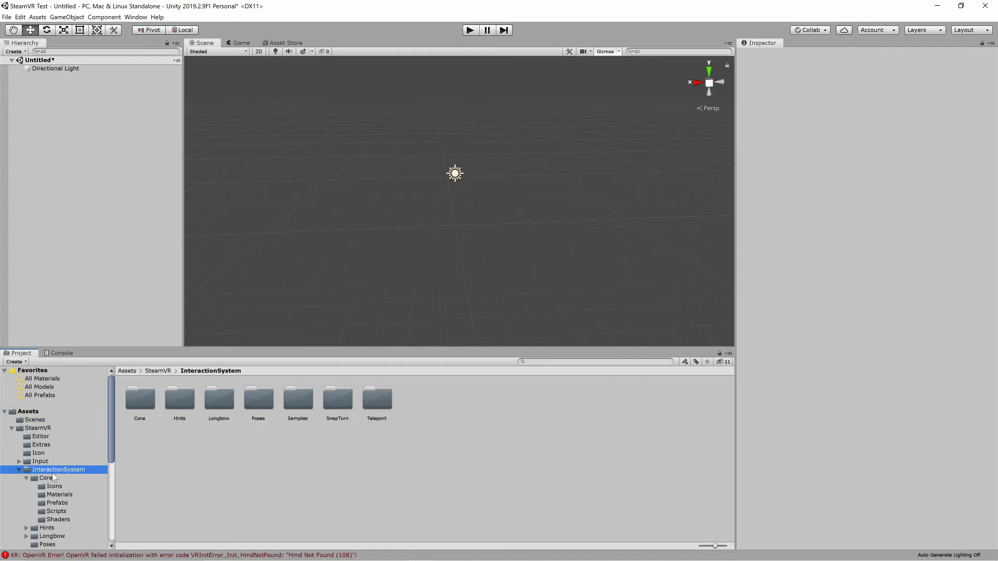
left_click(46, 478)
left_click(57, 504)
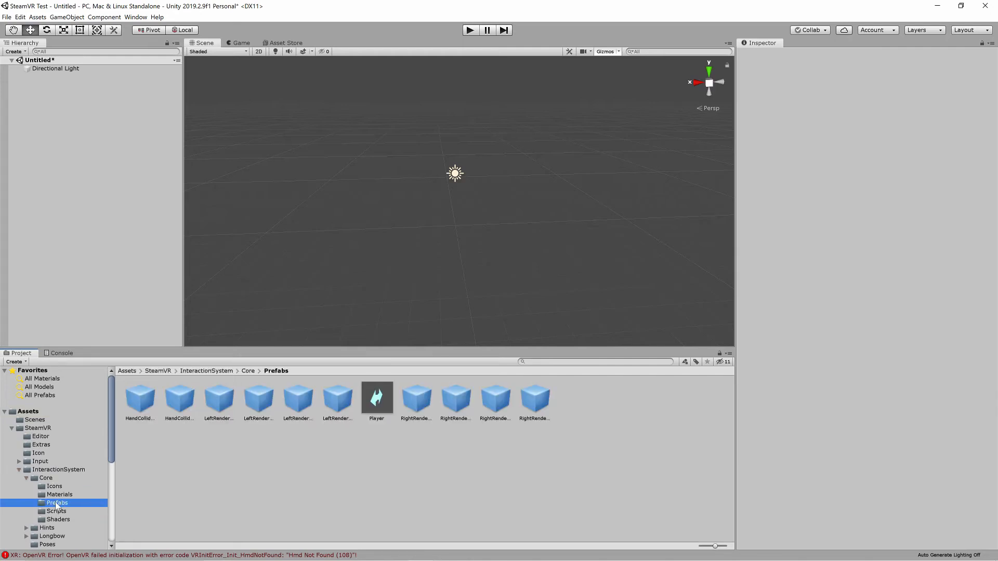
left_click_drag(371, 412, 79, 101)
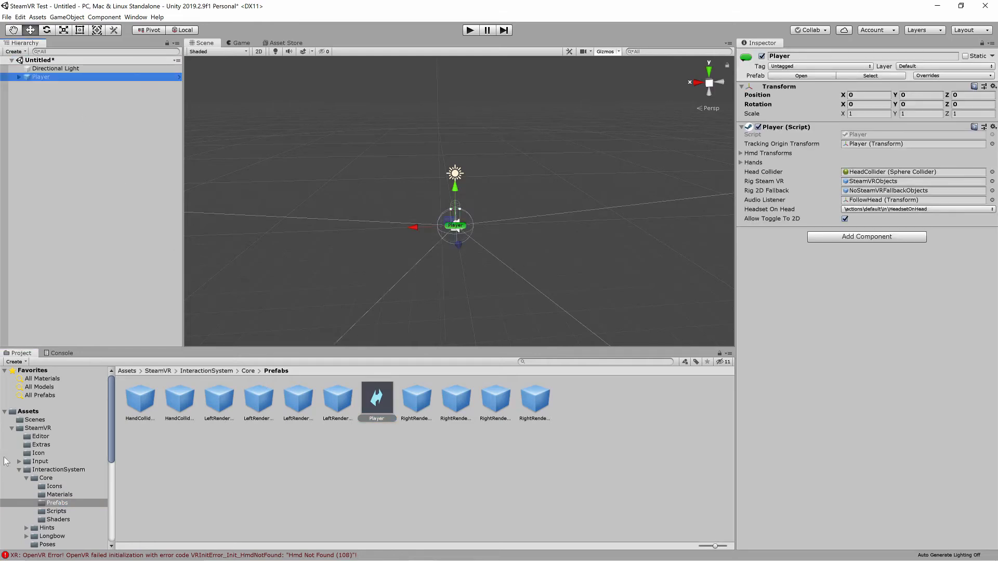
Step: Run the scene in play mode, check the headset view in Mixed Reality Portal, and minimize the portal
left_click(468, 31)
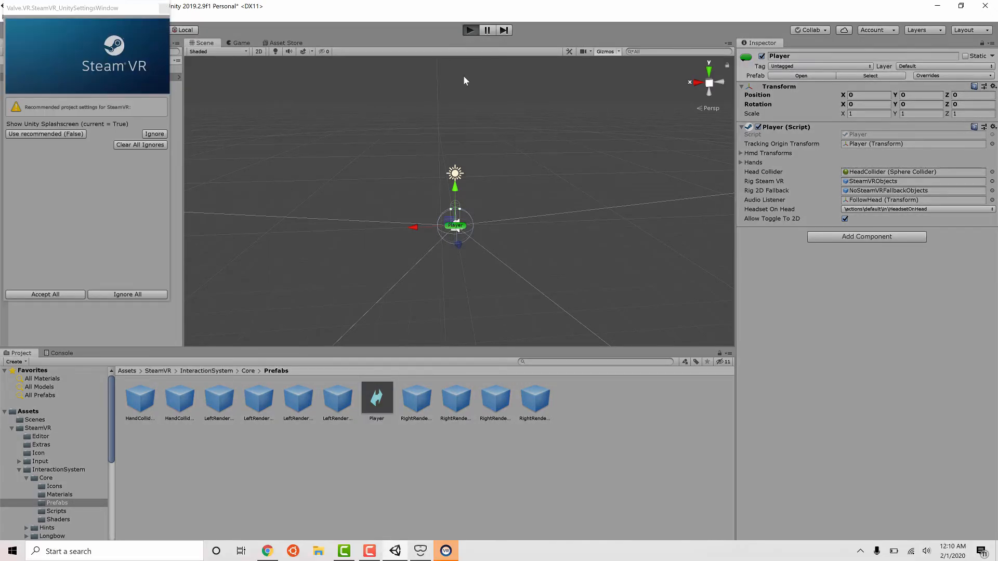
key("alt+Tab")
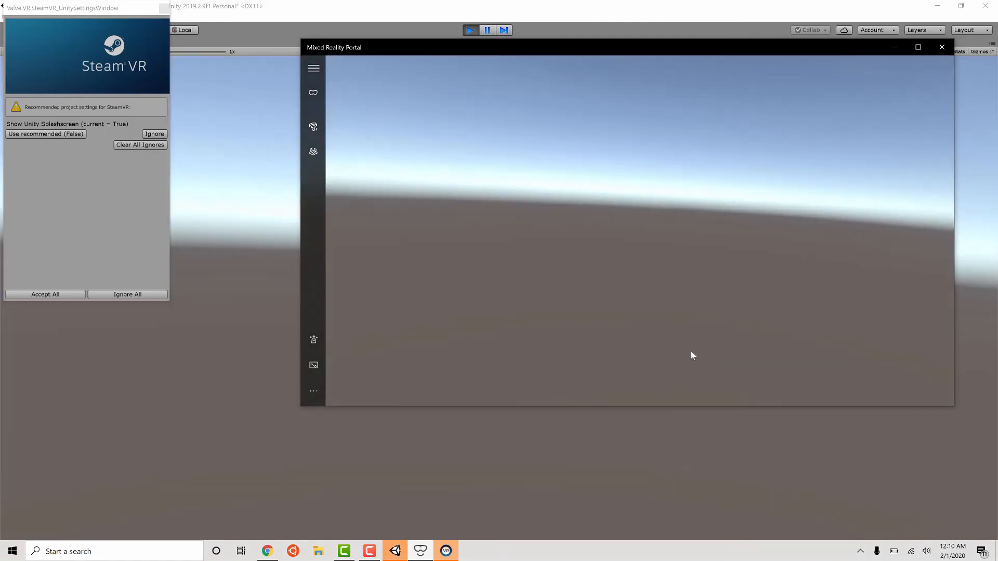
mouse_move(682, 341)
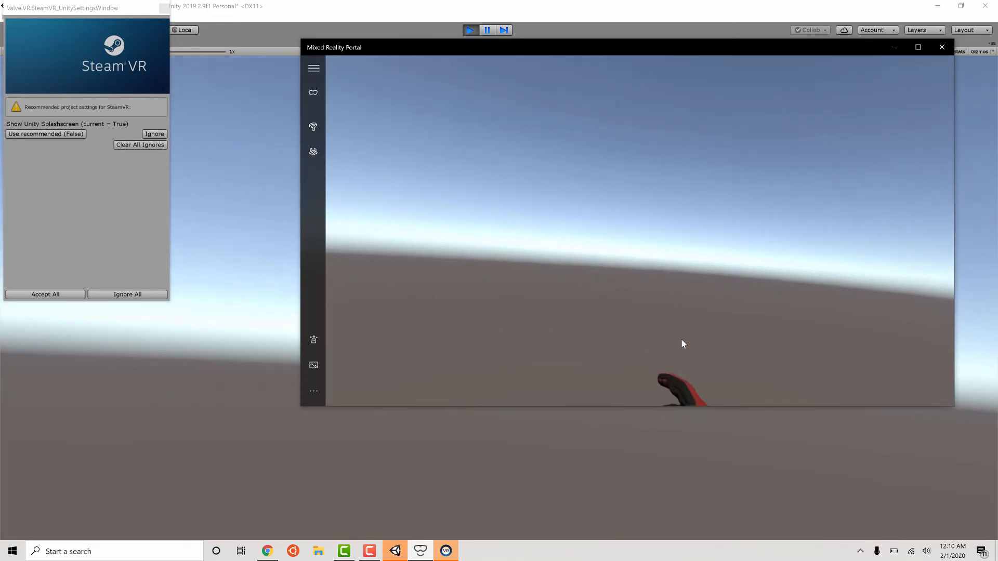
left_click(893, 47)
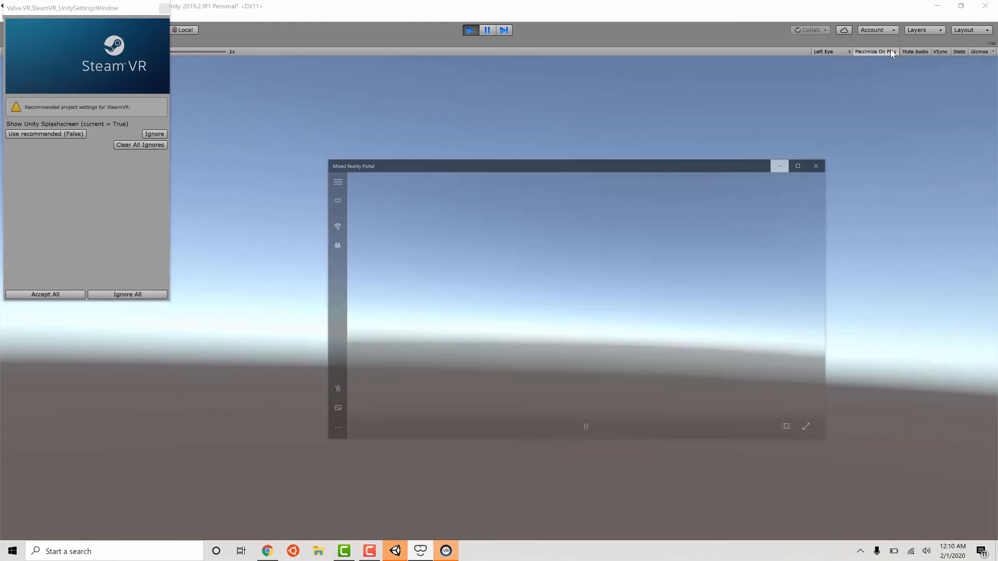